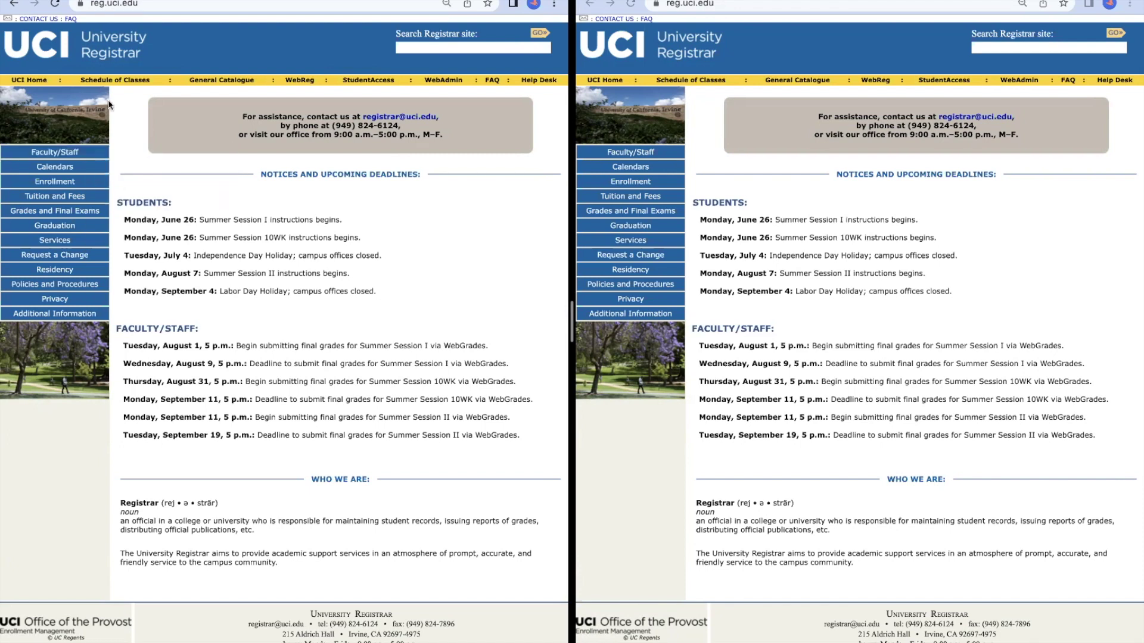
Step: In the Schedule of Classes form, choose PHYSICS, enter course numbers 7C,7LC, and display web results
click(121, 86)
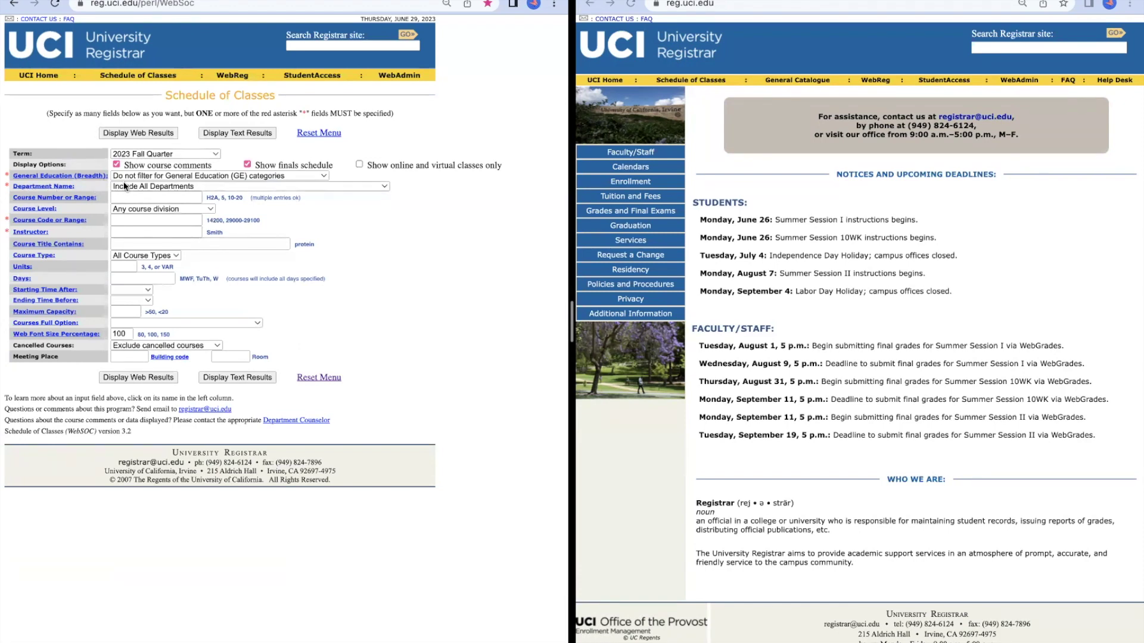
click(142, 187)
scroll(195, 263, down, 5)
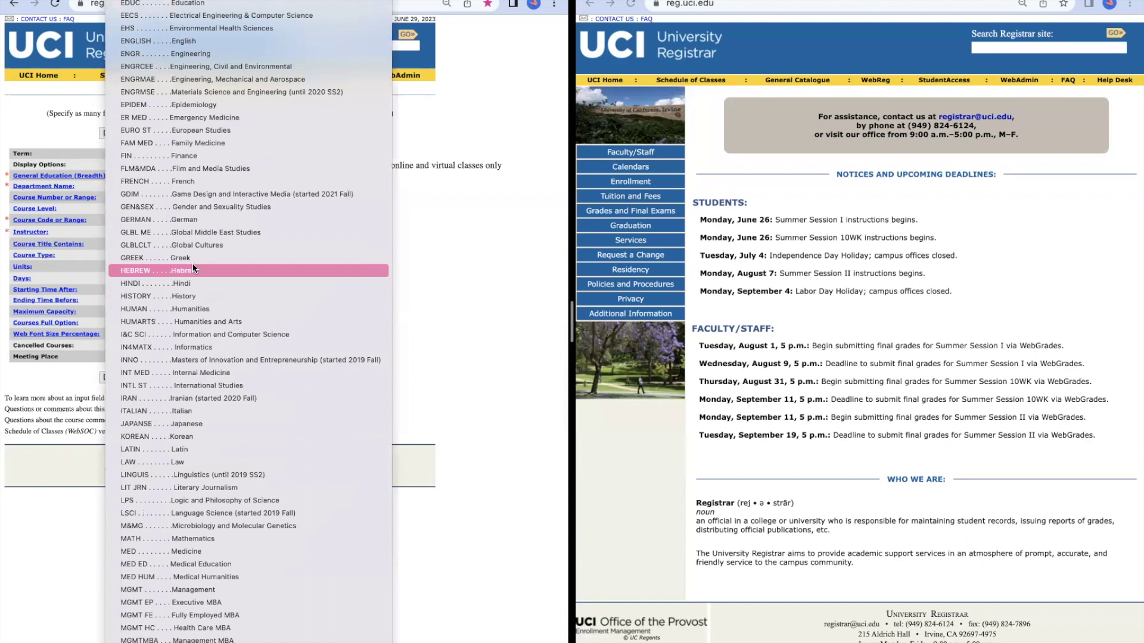
scroll(194, 267, down, 10)
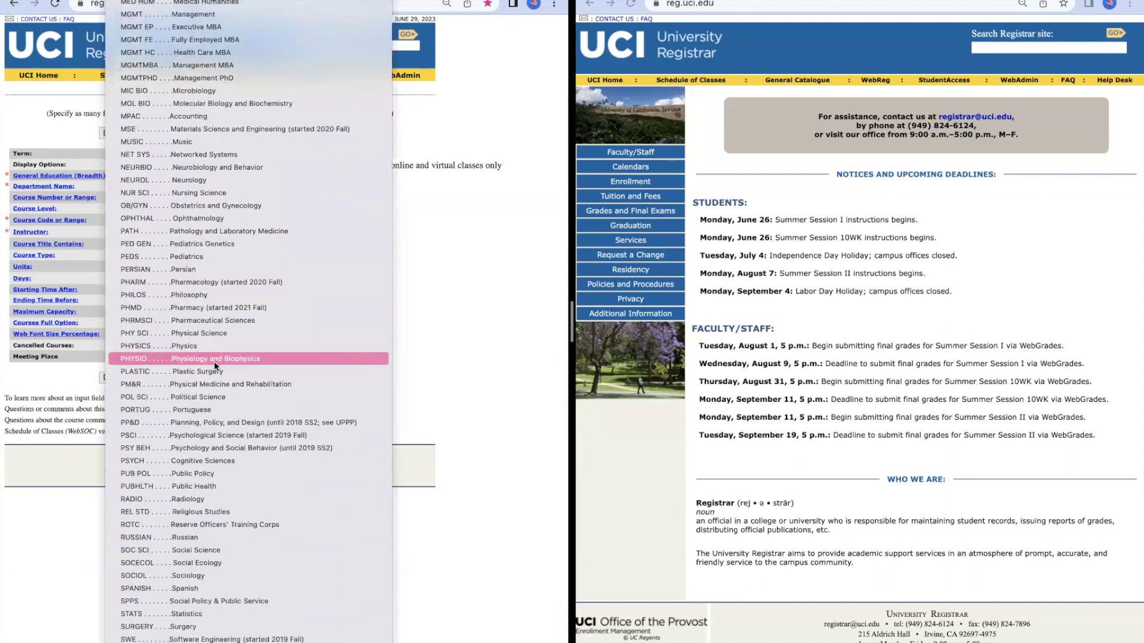
click(207, 345)
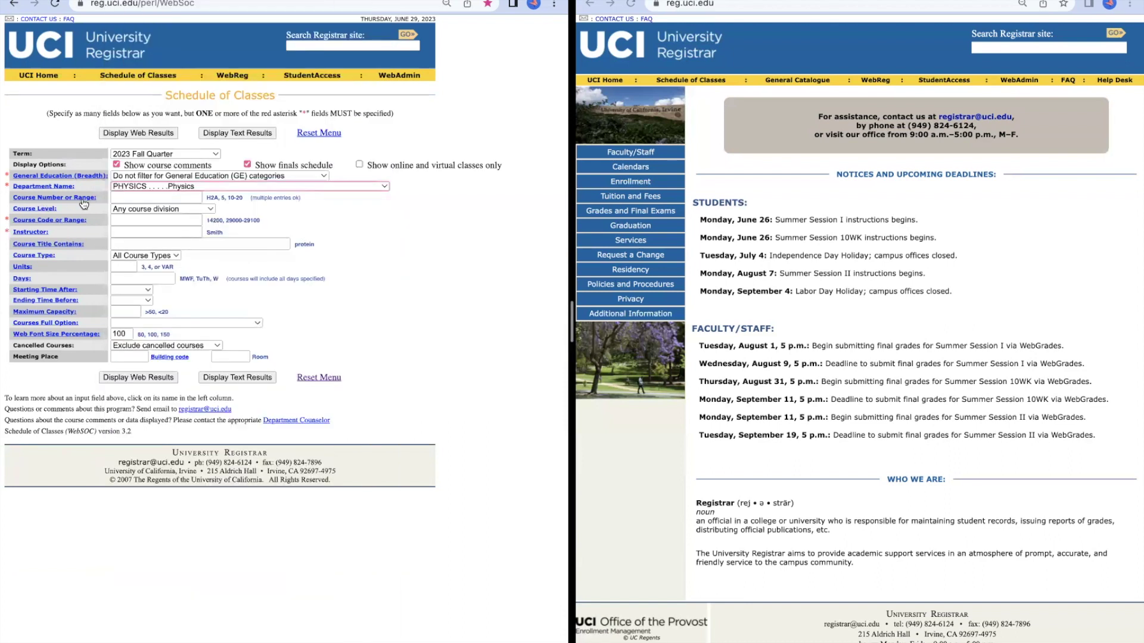
click(141, 198)
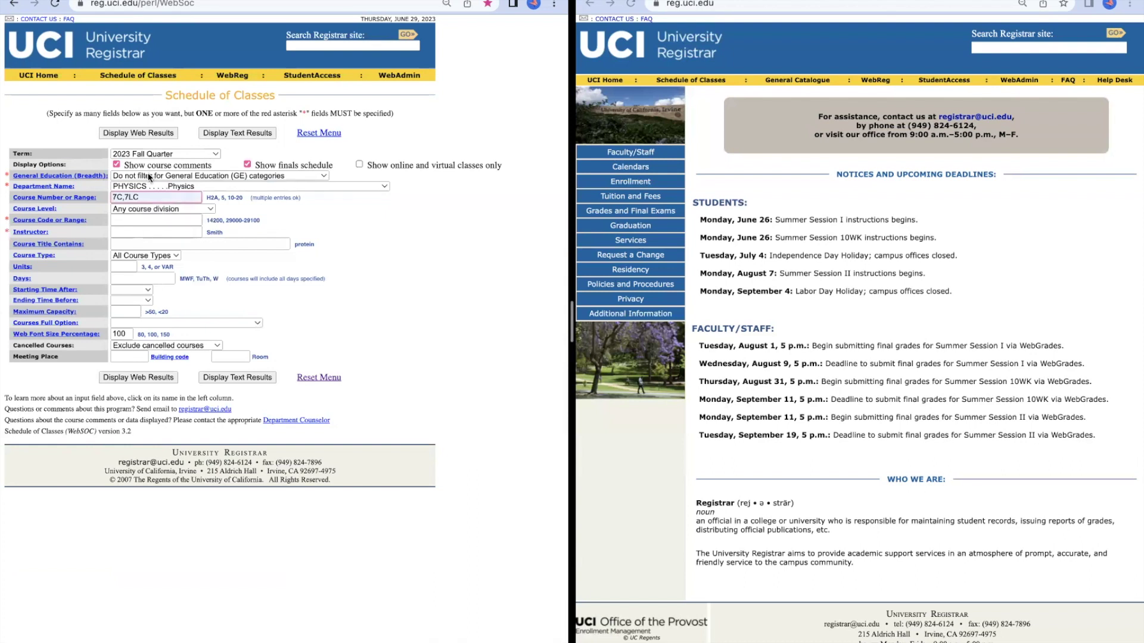
click(124, 132)
Step: Scroll past the department comments to the Physics 7C lecture and discussion sections, all OPEN
scroll(218, 205, down, 2)
scroll(218, 206, down, 2)
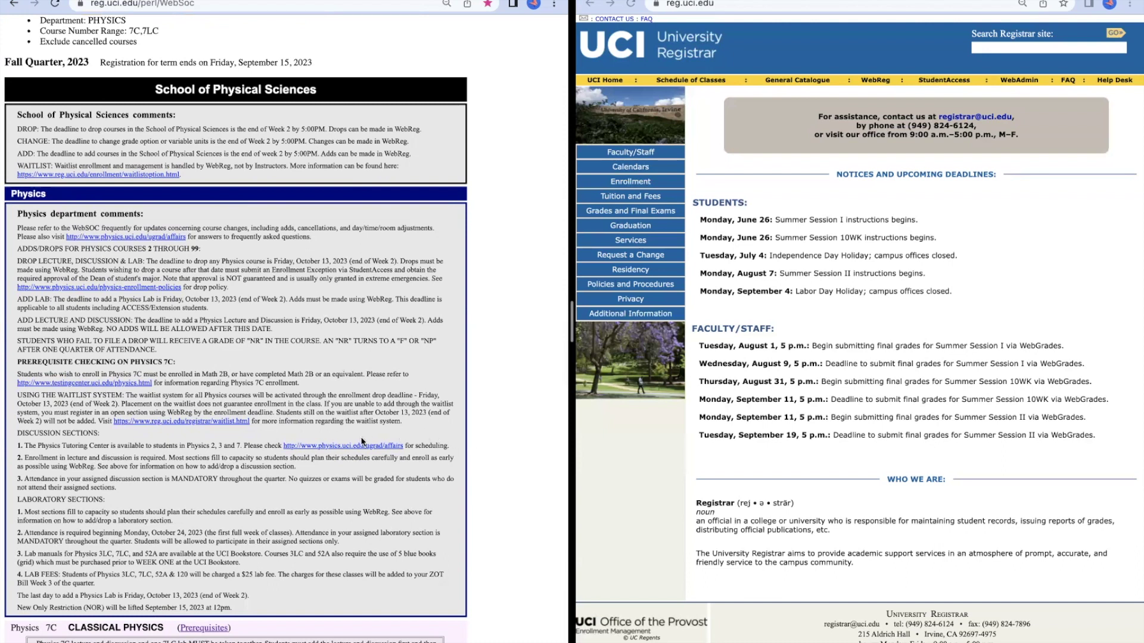
scroll(330, 435, down, 1)
scroll(329, 435, down, 10)
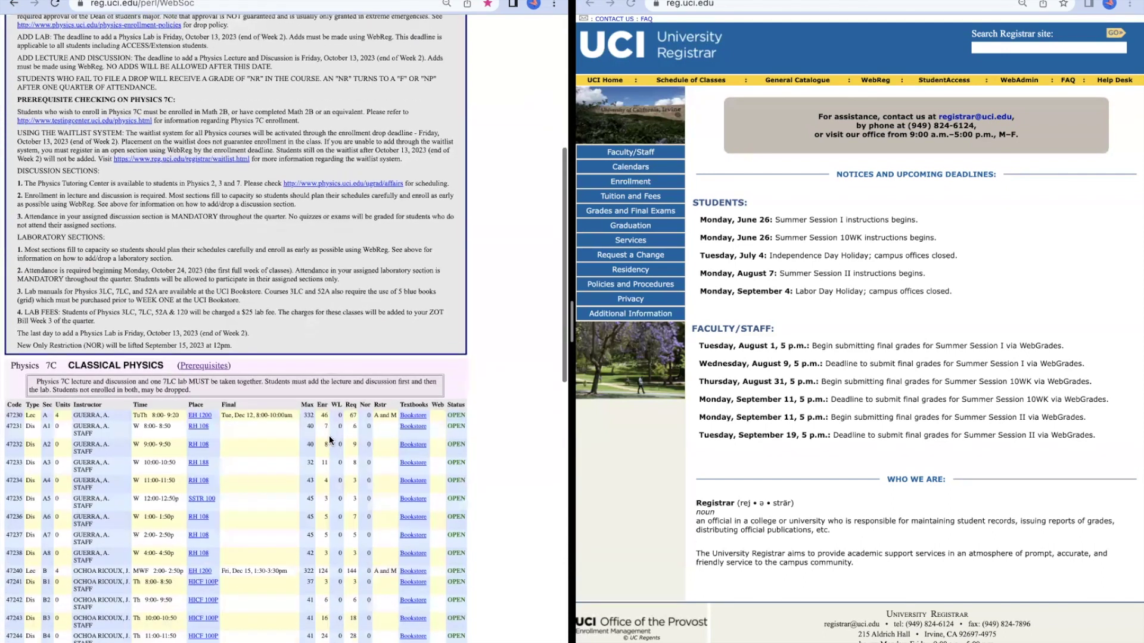
scroll(326, 439, down, 1)
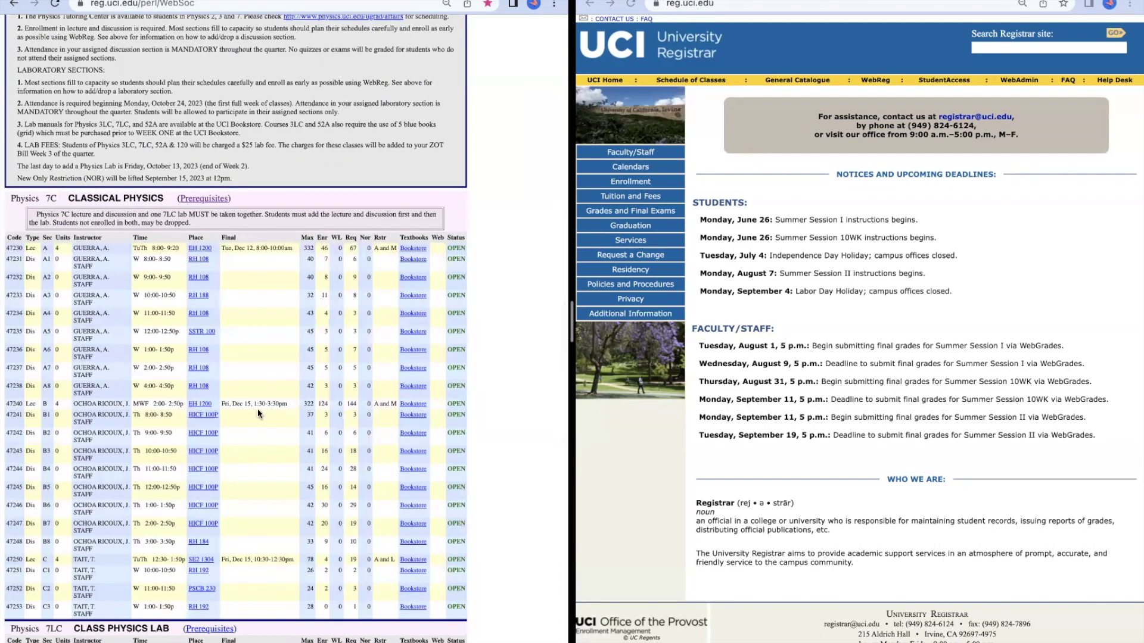
click(205, 200)
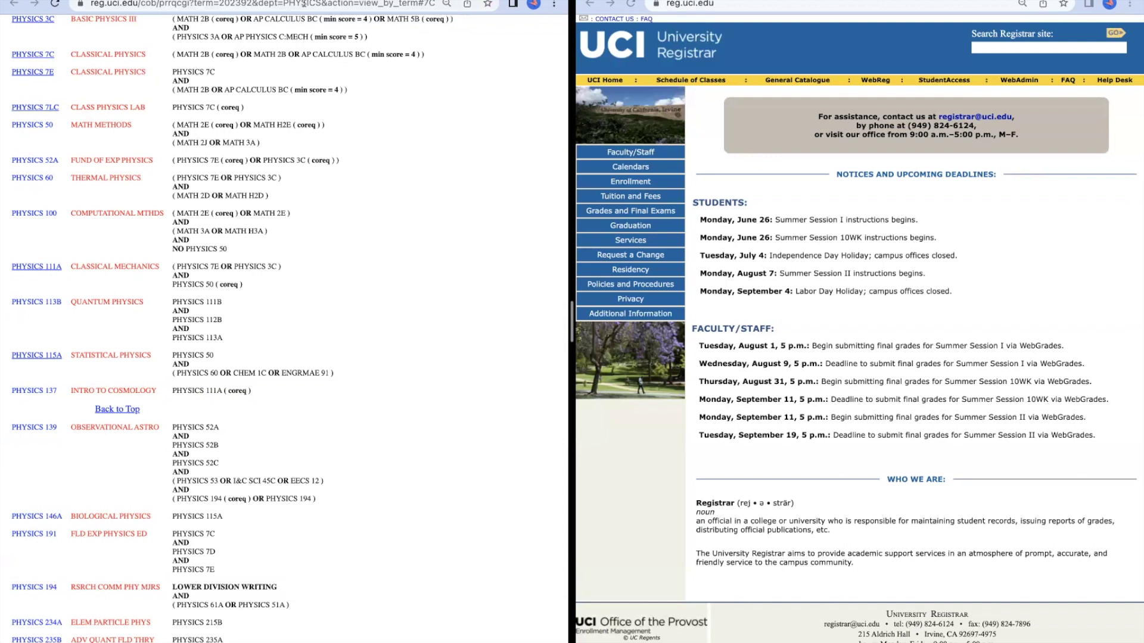
click(13, 3)
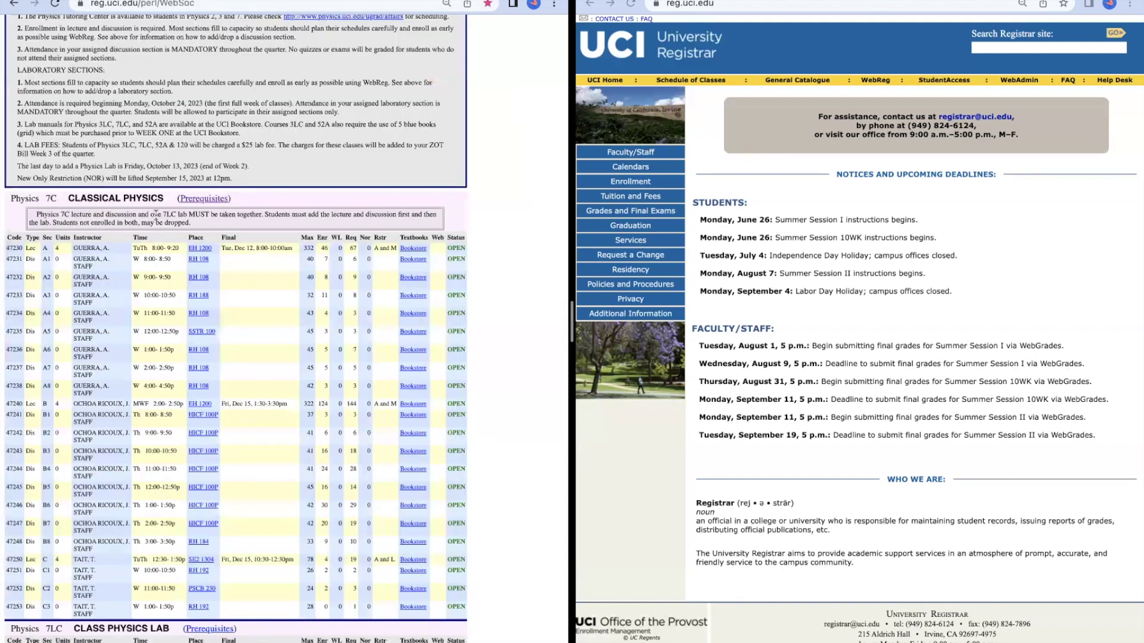
Step: Scroll through the 7C sections and 7LC labs to the 49-class total and restriction codes
scroll(156, 215, down, 1)
scroll(158, 218, down, 1)
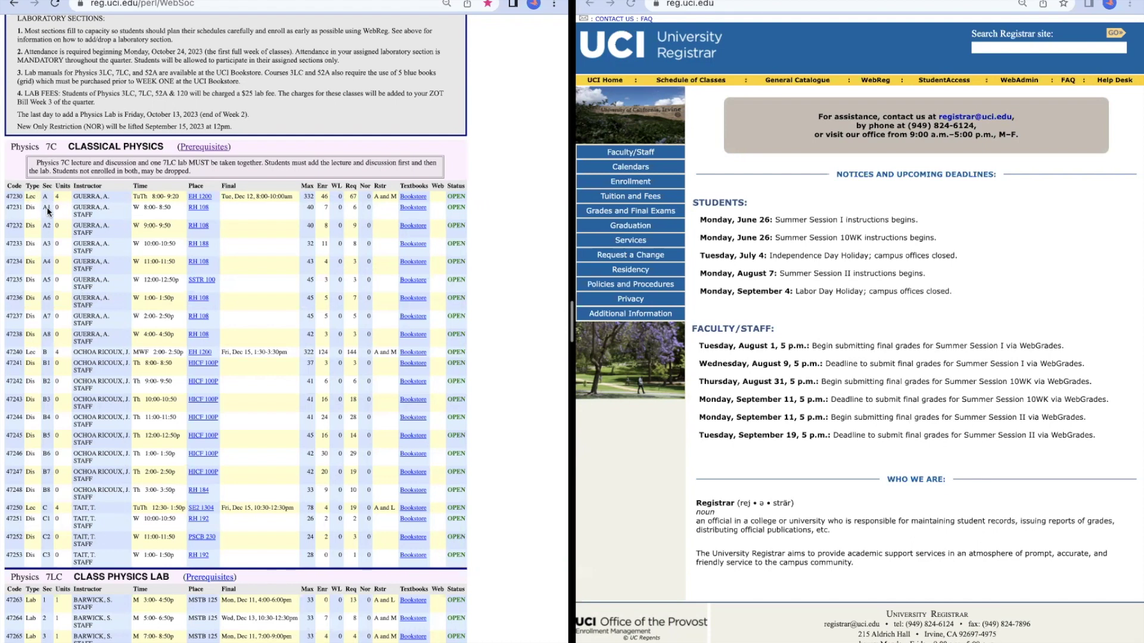
scroll(60, 298, down, 1)
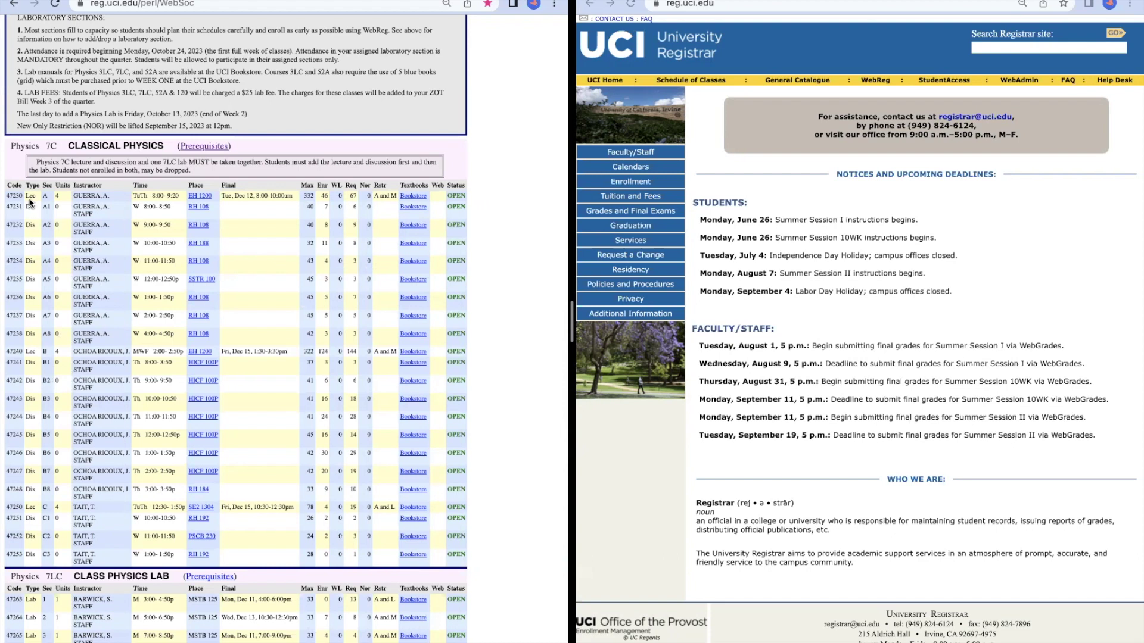
scroll(48, 203, up, 1)
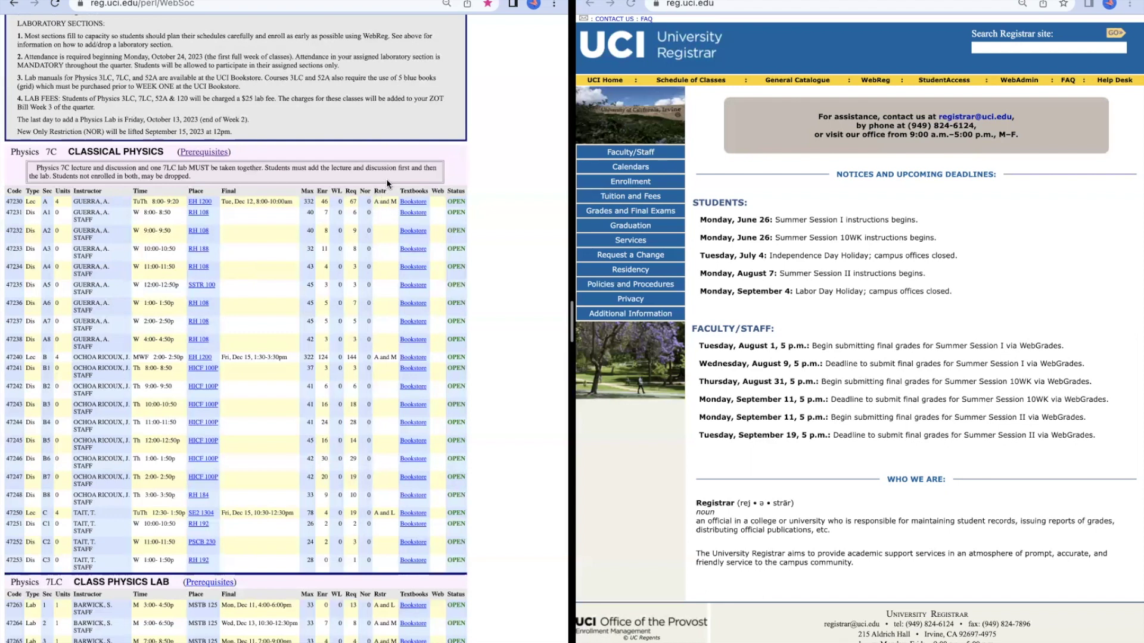
scroll(391, 211, down, 10)
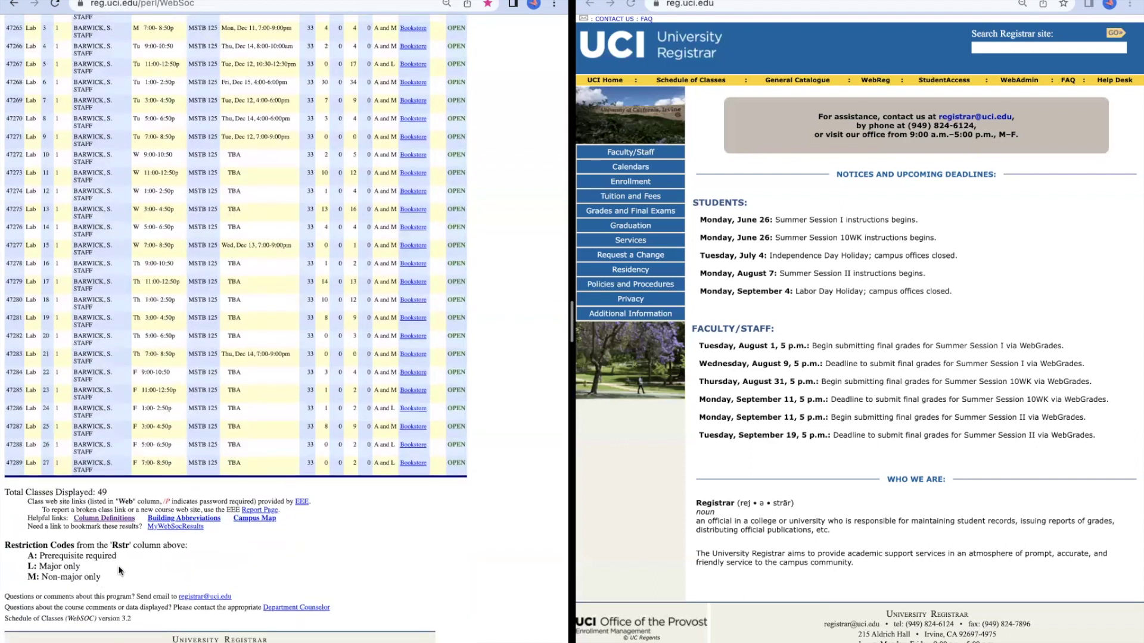
scroll(119, 571, up, 1)
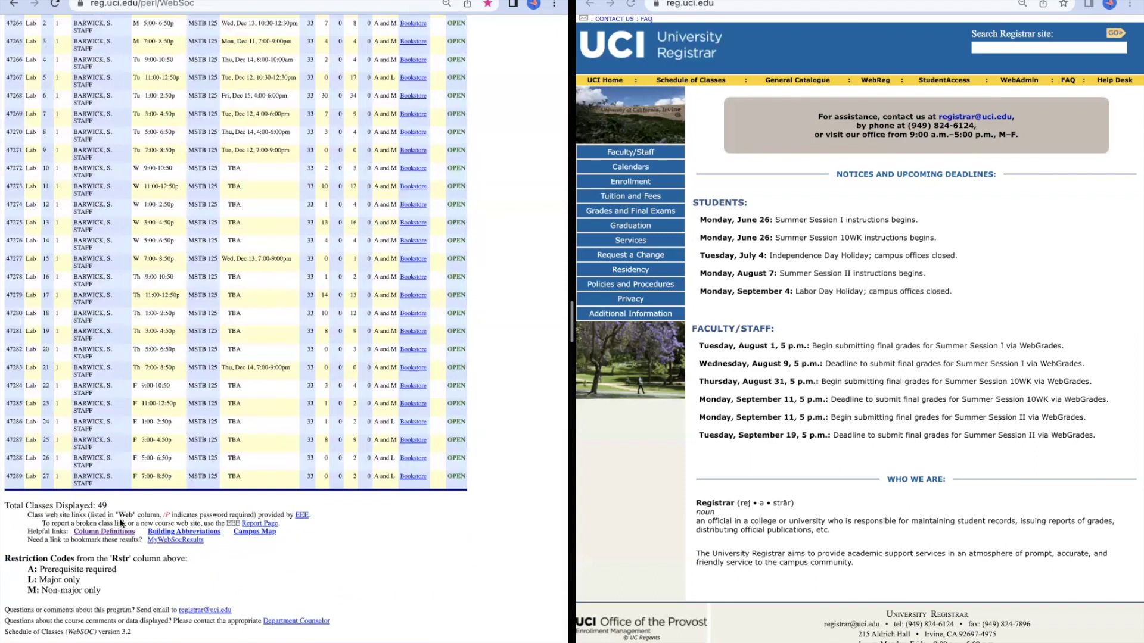
scroll(120, 478, up, 15)
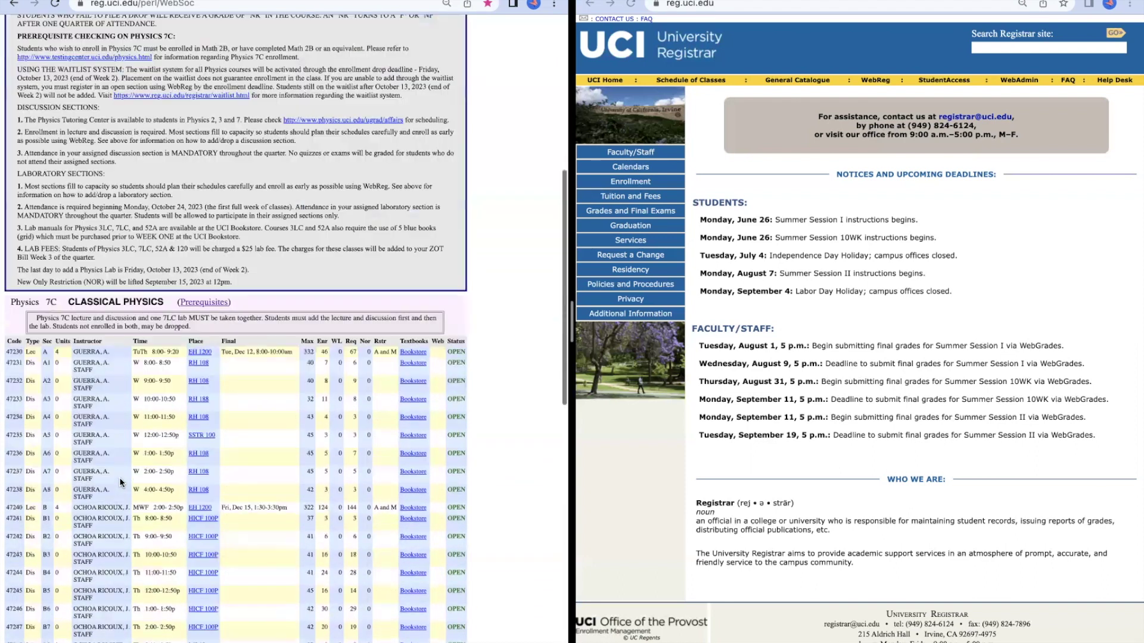
scroll(198, 361, down, 5)
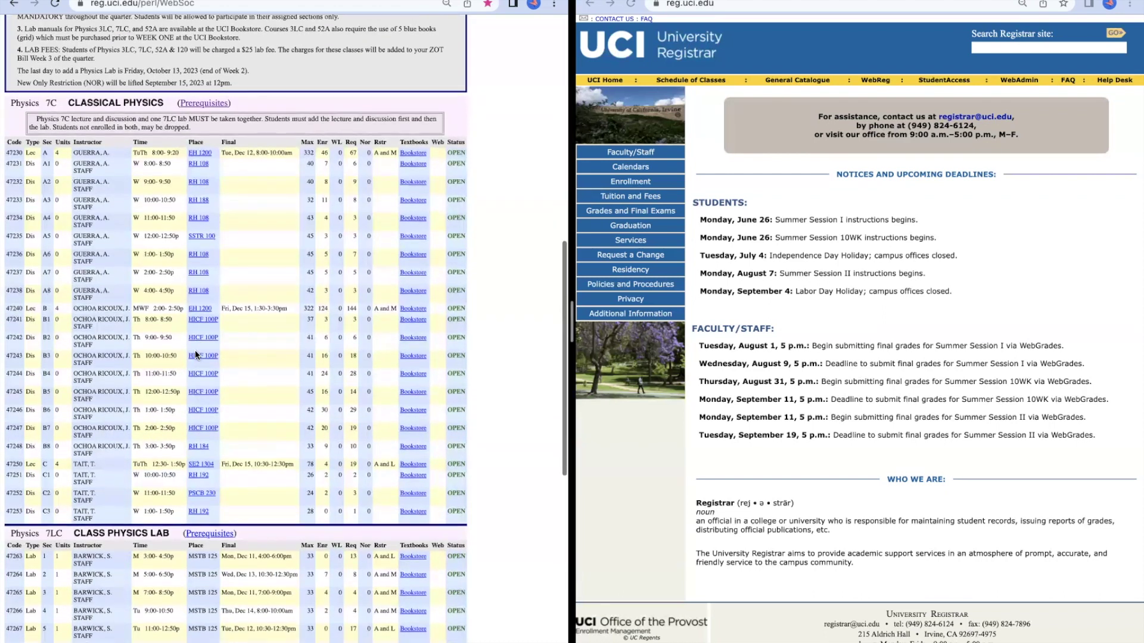
scroll(185, 357, down, 5)
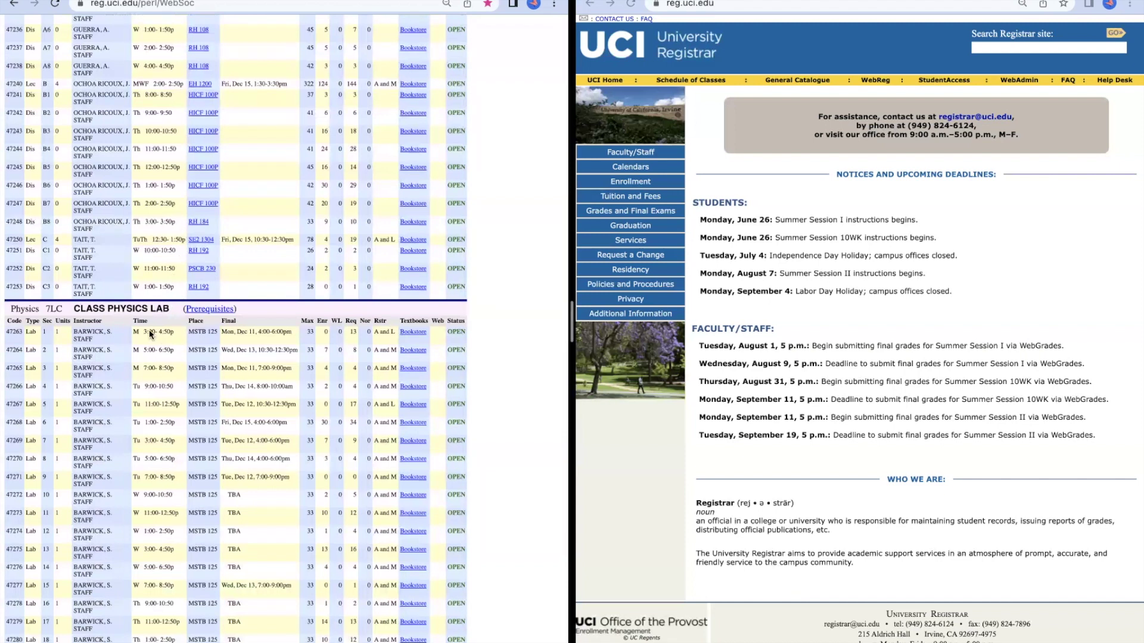
scroll(133, 350, down, 2)
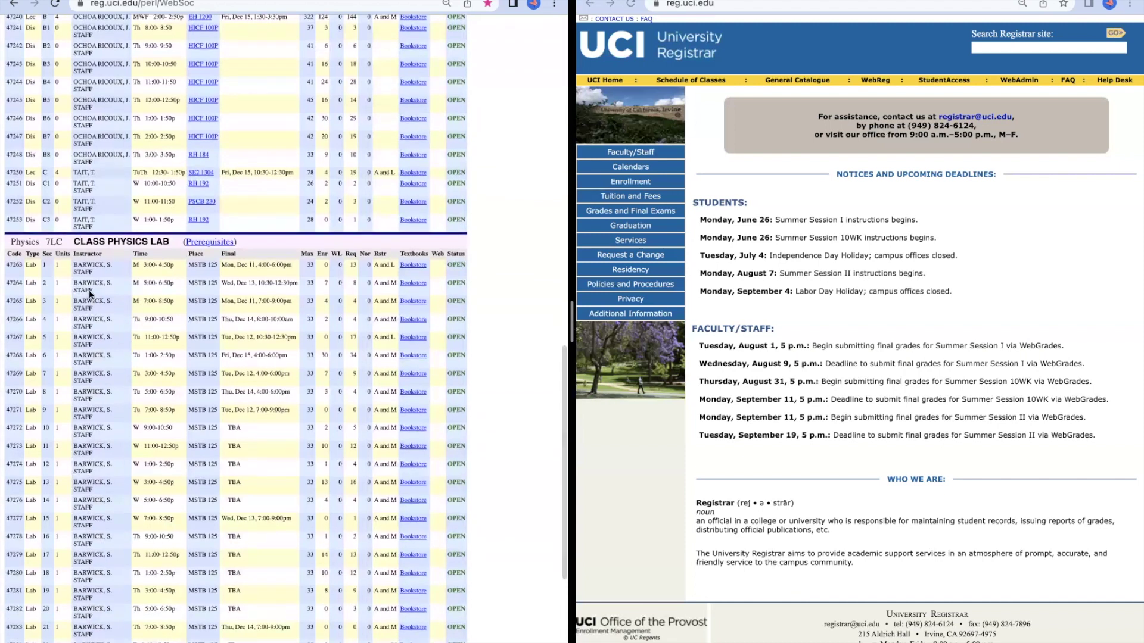
scroll(89, 292, down, 3)
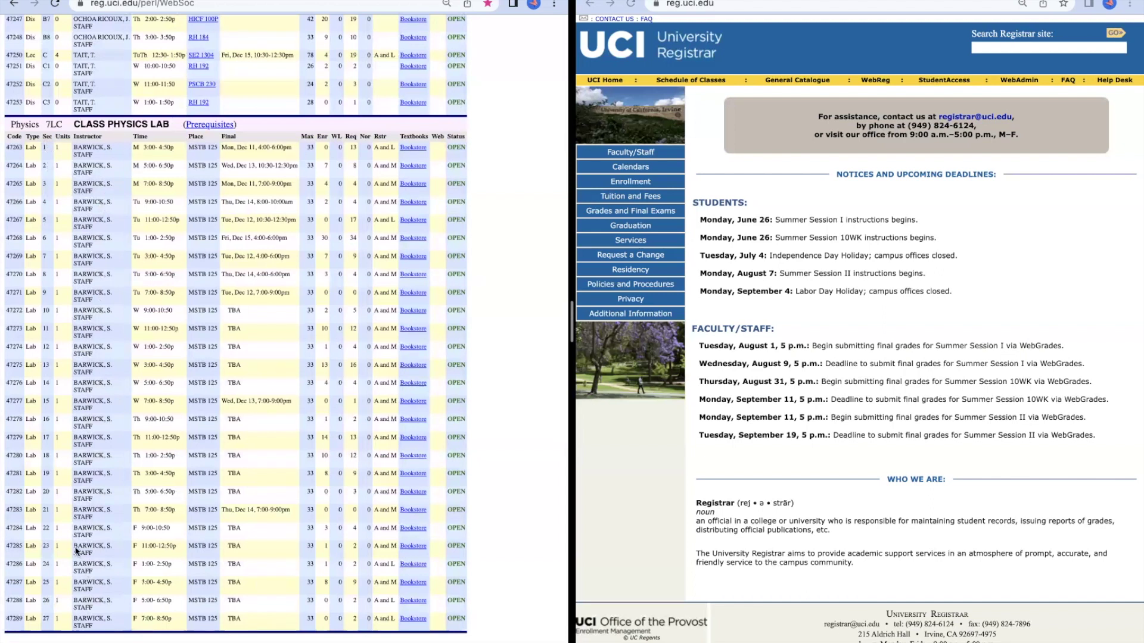
scroll(88, 488, up, 2)
scroll(88, 488, down, 1)
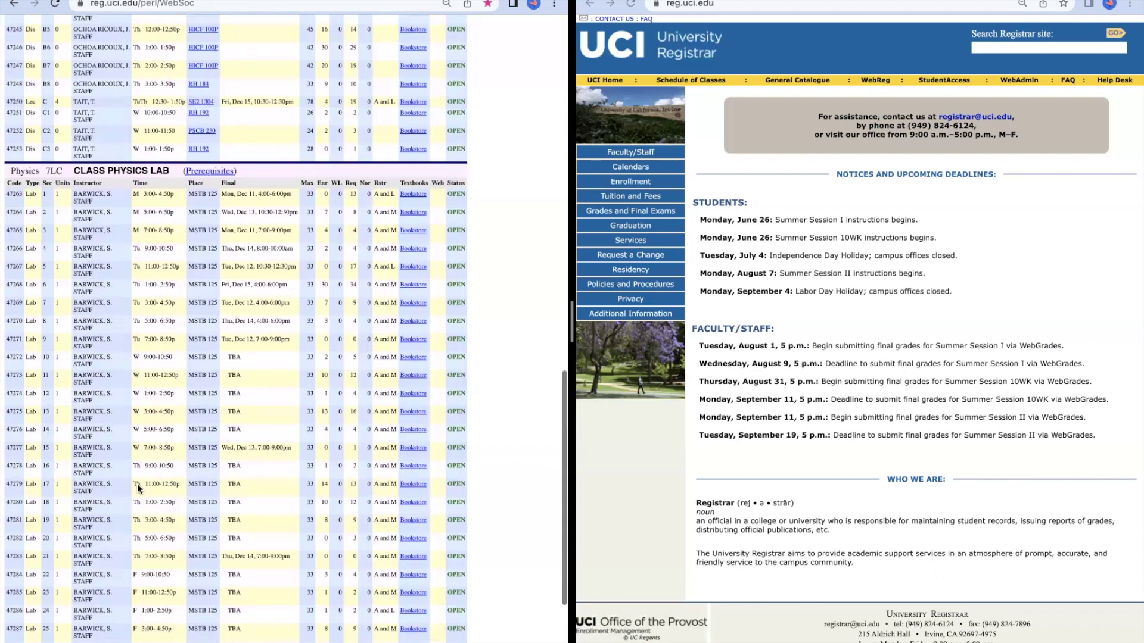
scroll(138, 487, down, 1)
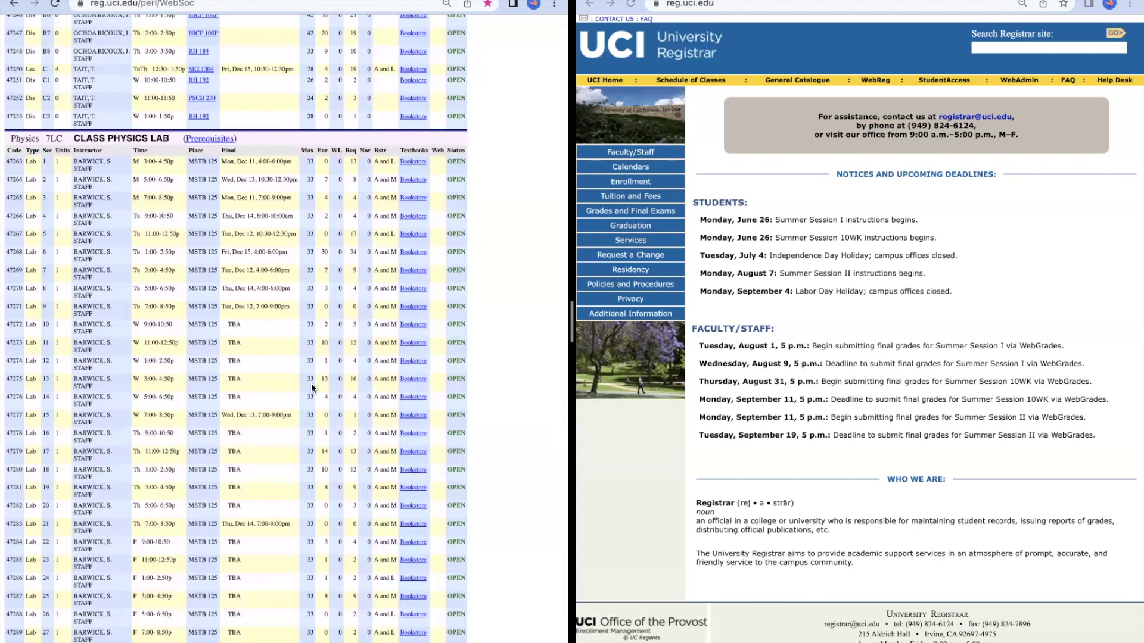
scroll(313, 293, up, 12)
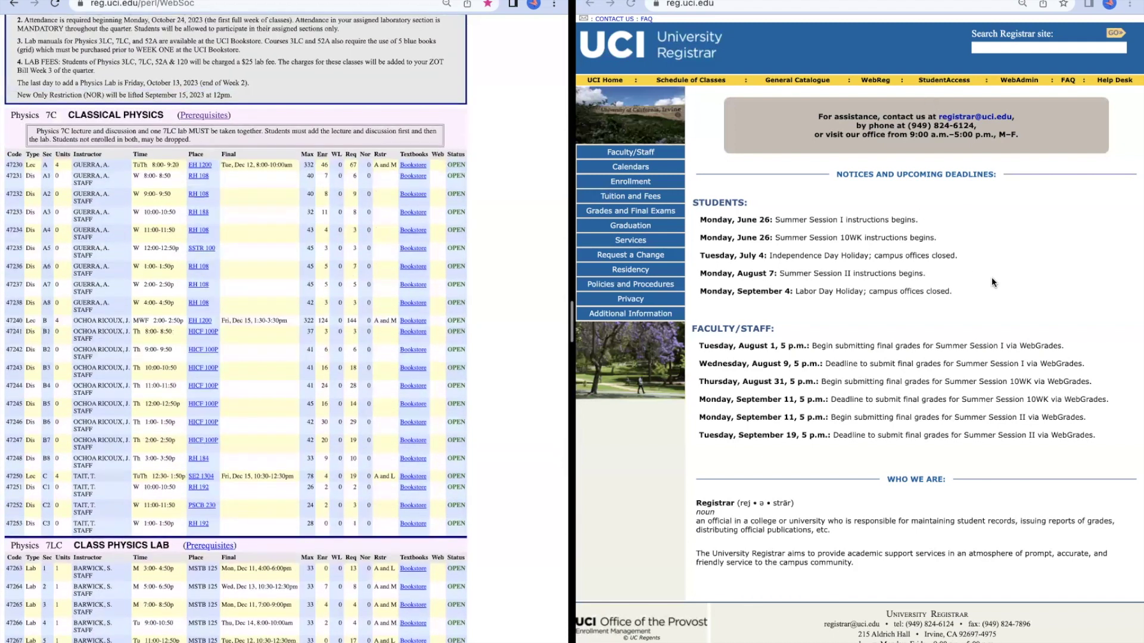
Step: Enter WebReg's Fall Quarter Menu from the Registrar site, then check the enrollment window and fee status
click(992, 278)
click(879, 83)
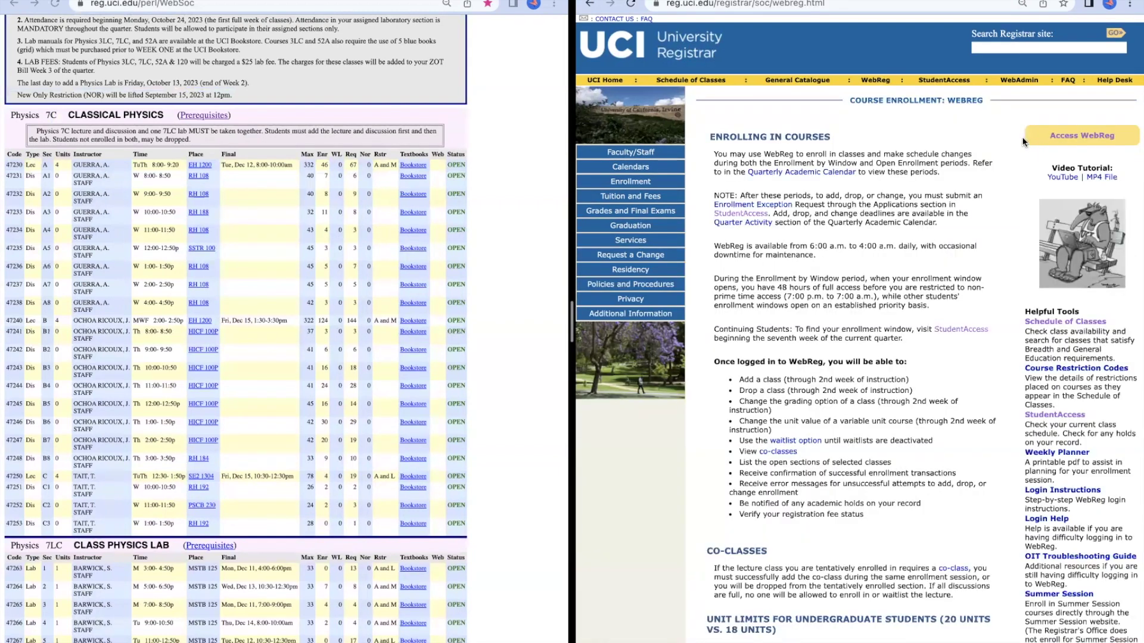
click(1066, 137)
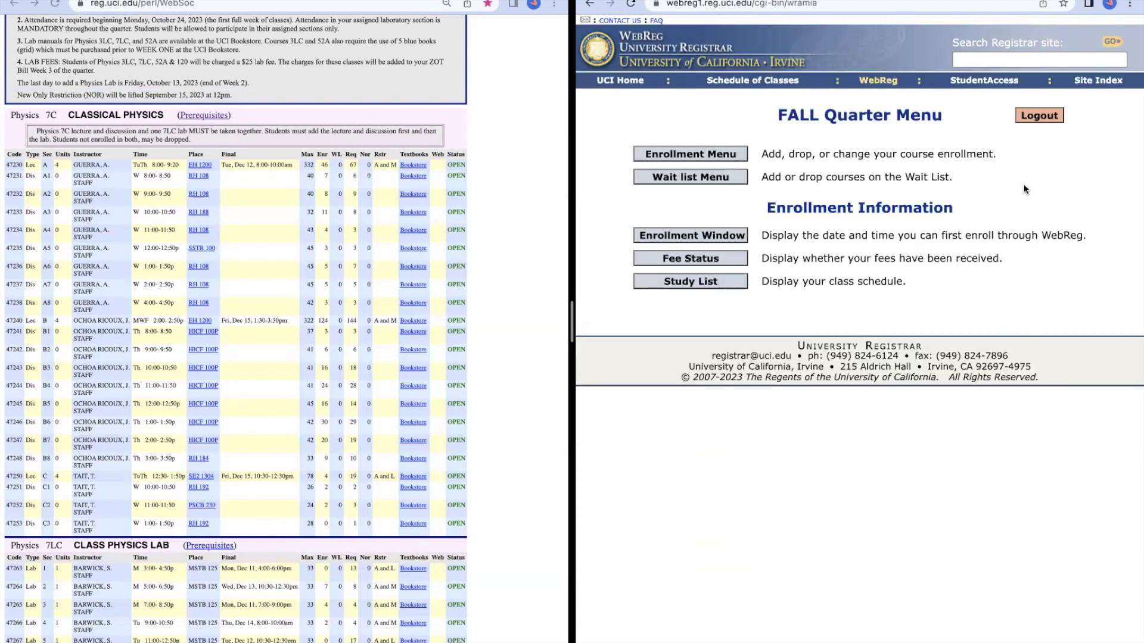
click(688, 236)
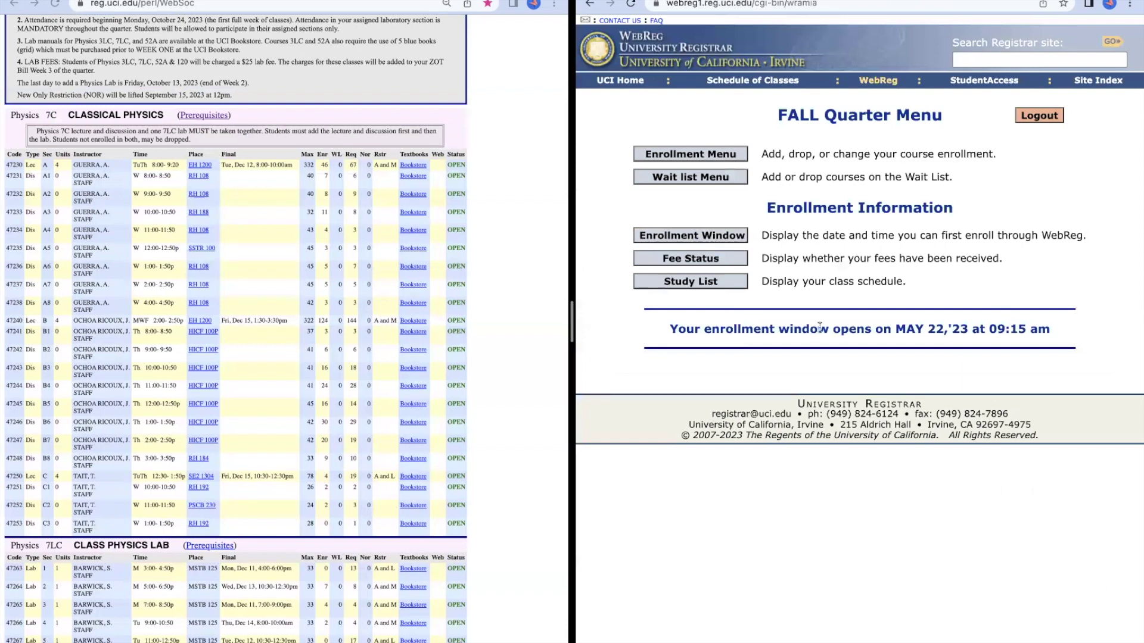
click(734, 262)
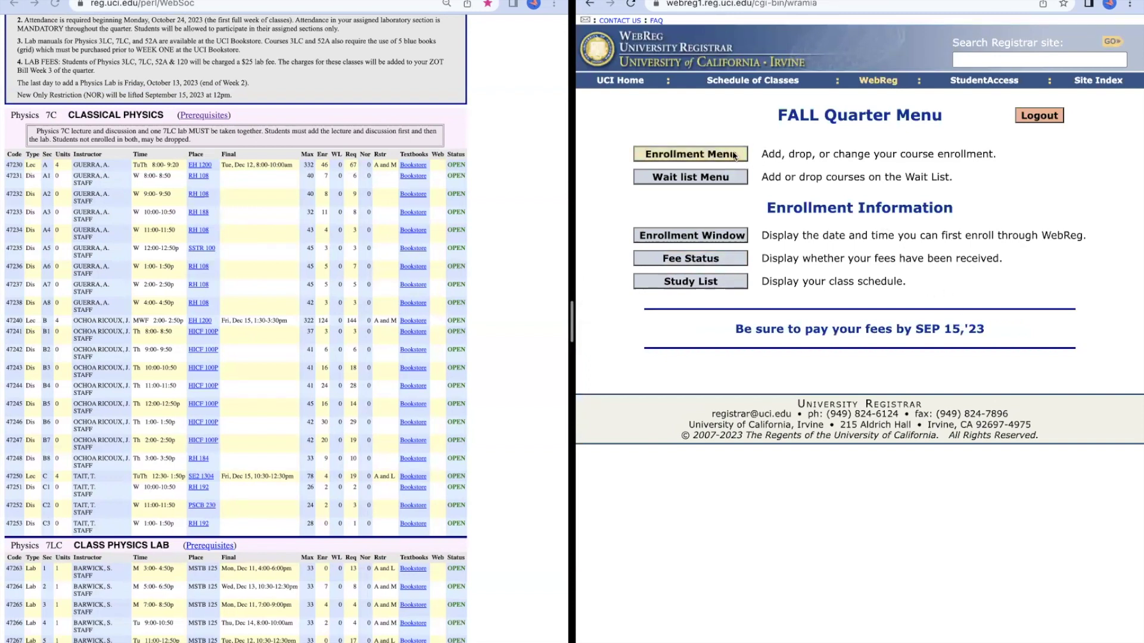
Step: Request adding the Physics 7C lecture with course code 47230
click(695, 152)
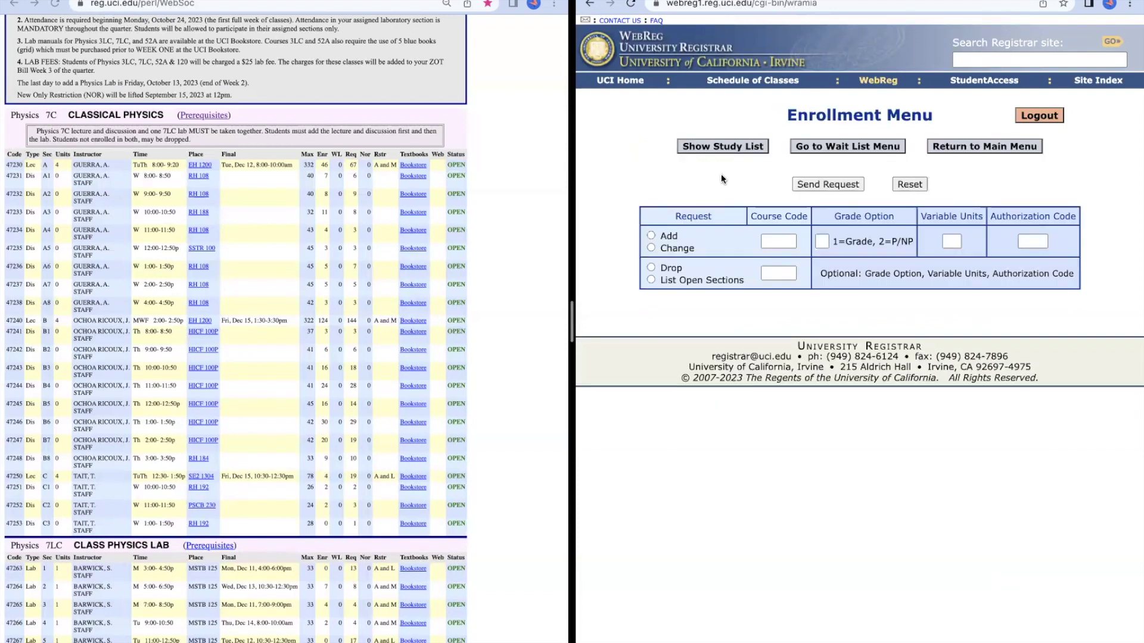
click(9, 166)
click(768, 241)
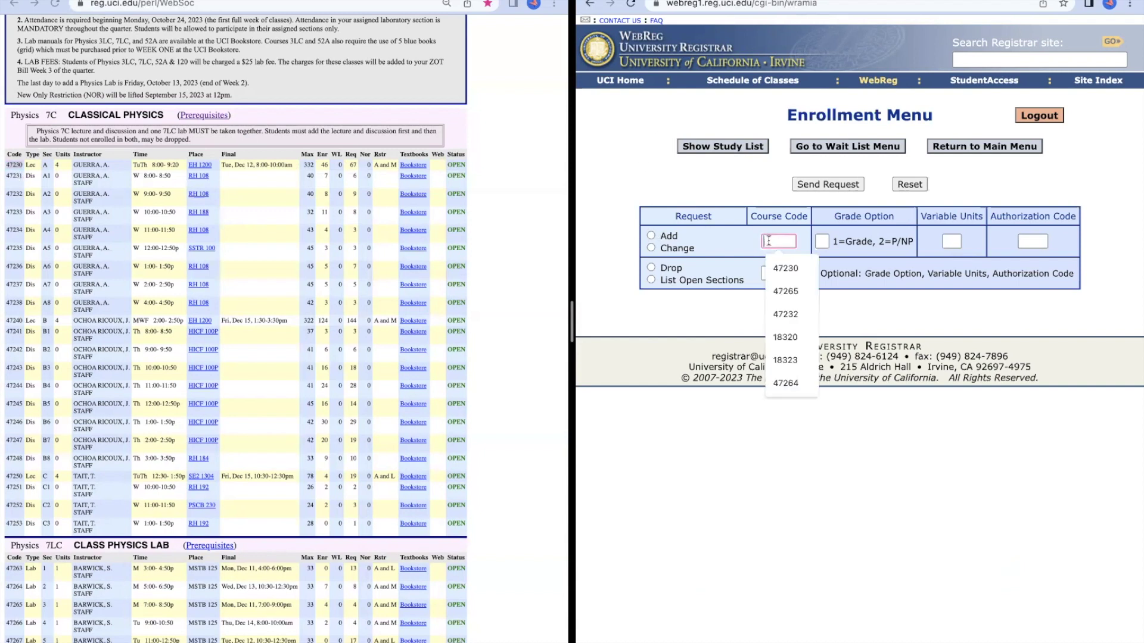
key(Down)
key(Return)
click(654, 235)
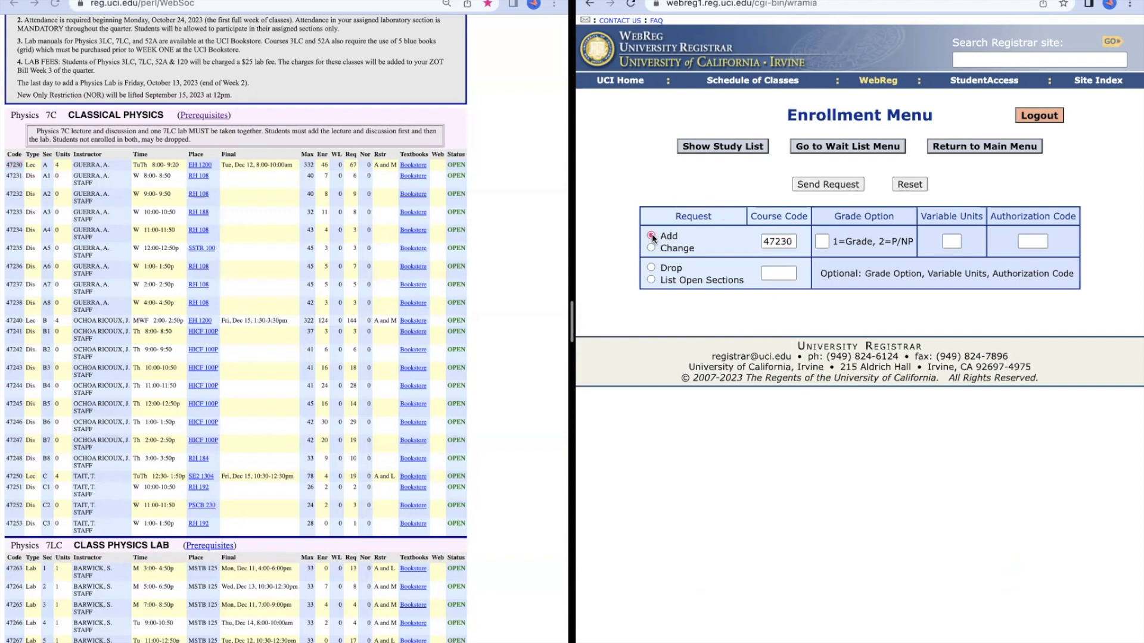
click(850, 184)
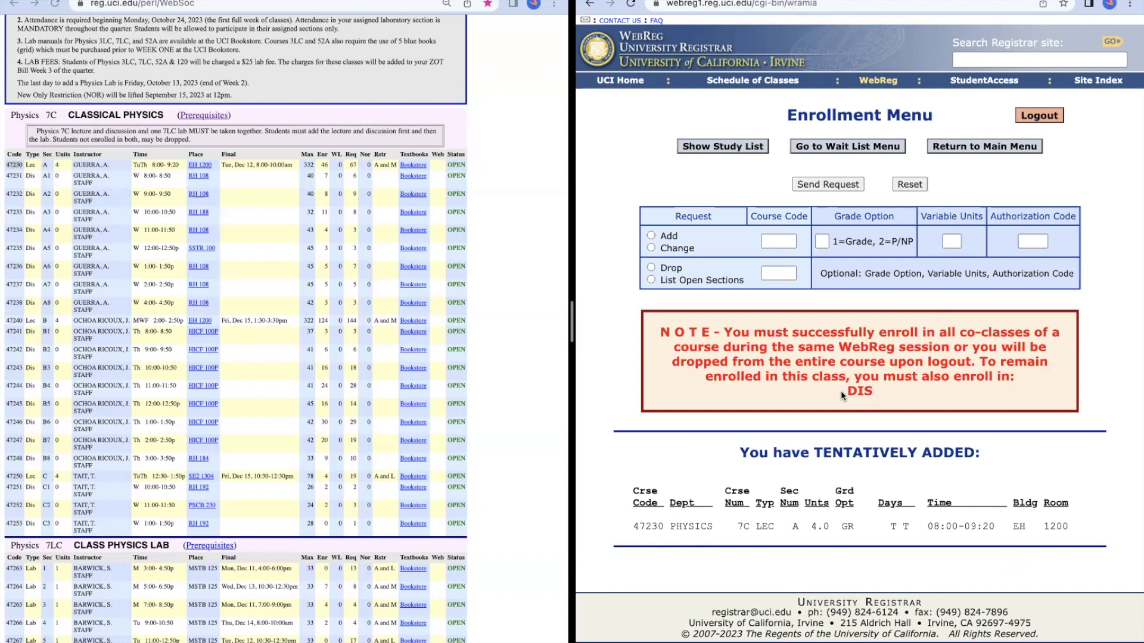
Step: Request adding discussion section A2 with course code 47232
double_click(12, 192)
click(669, 236)
scroll(286, 411, up, 1)
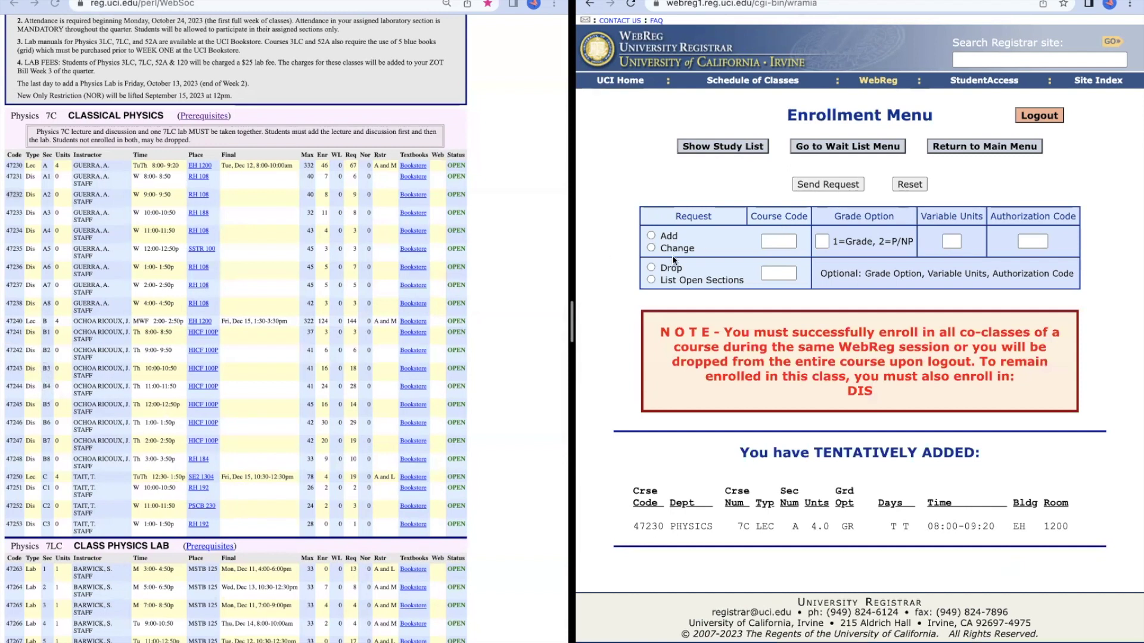
click(651, 235)
click(778, 242)
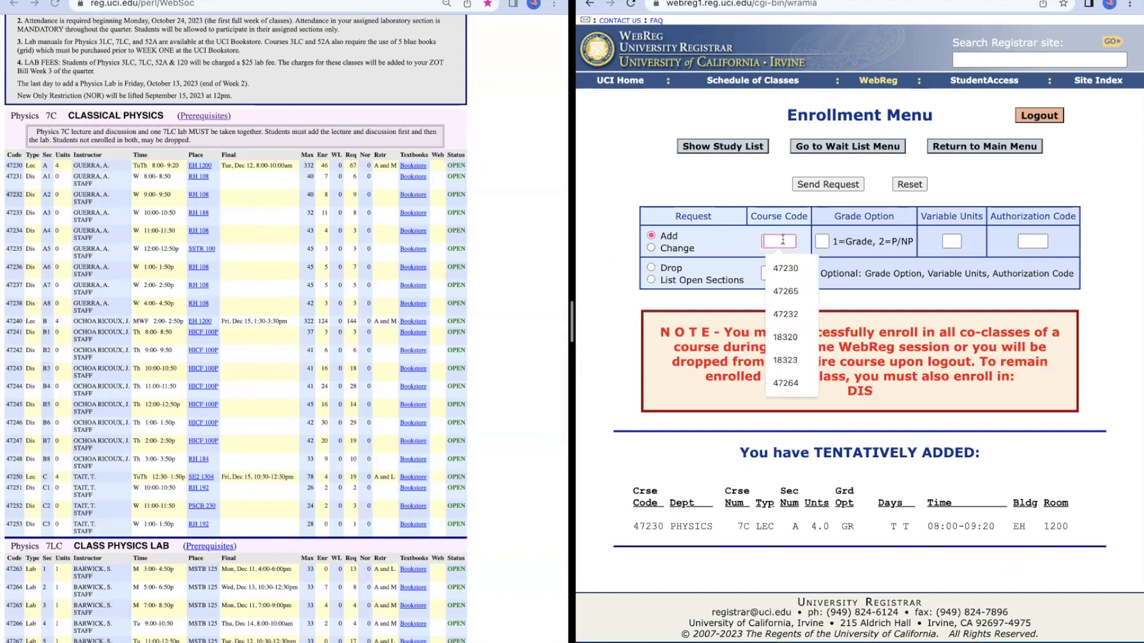
text(47232)
click(821, 186)
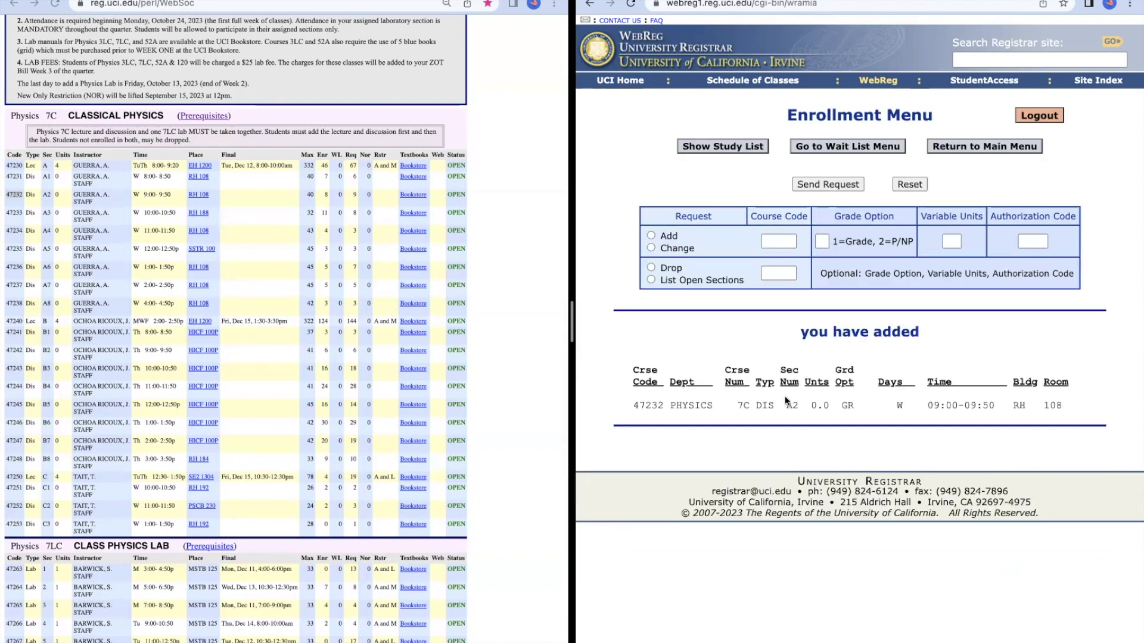
Step: Add lab 47265, Physics 7LC LAB 3 on Mondays 7:00–8:50pm in MSTB 125
scroll(55, 212, down, 7)
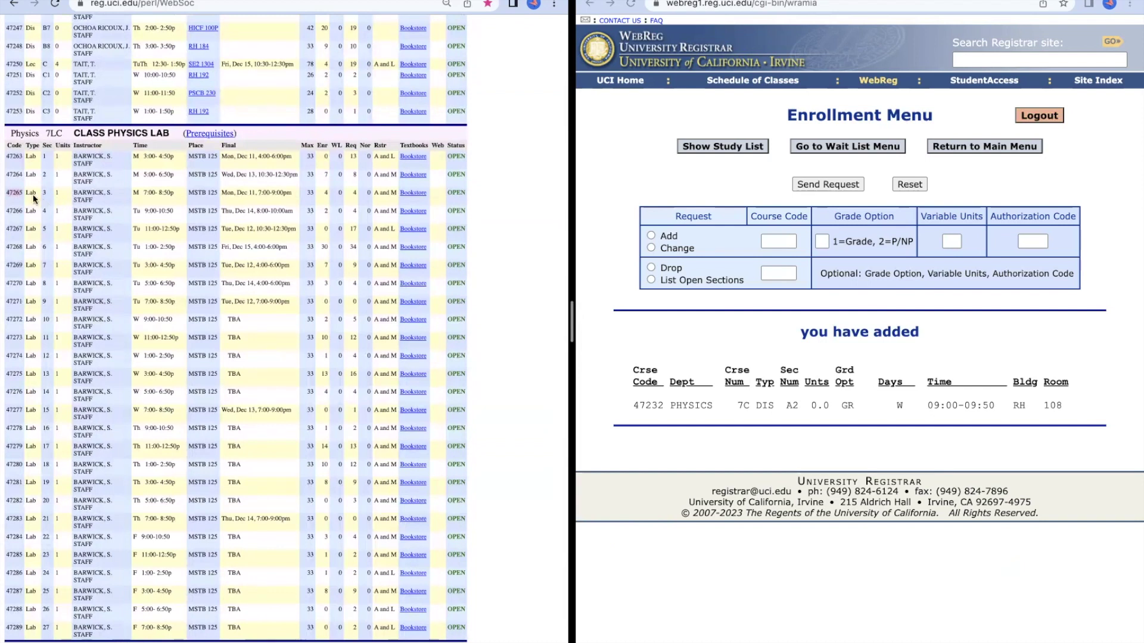
scroll(20, 193, up, 1)
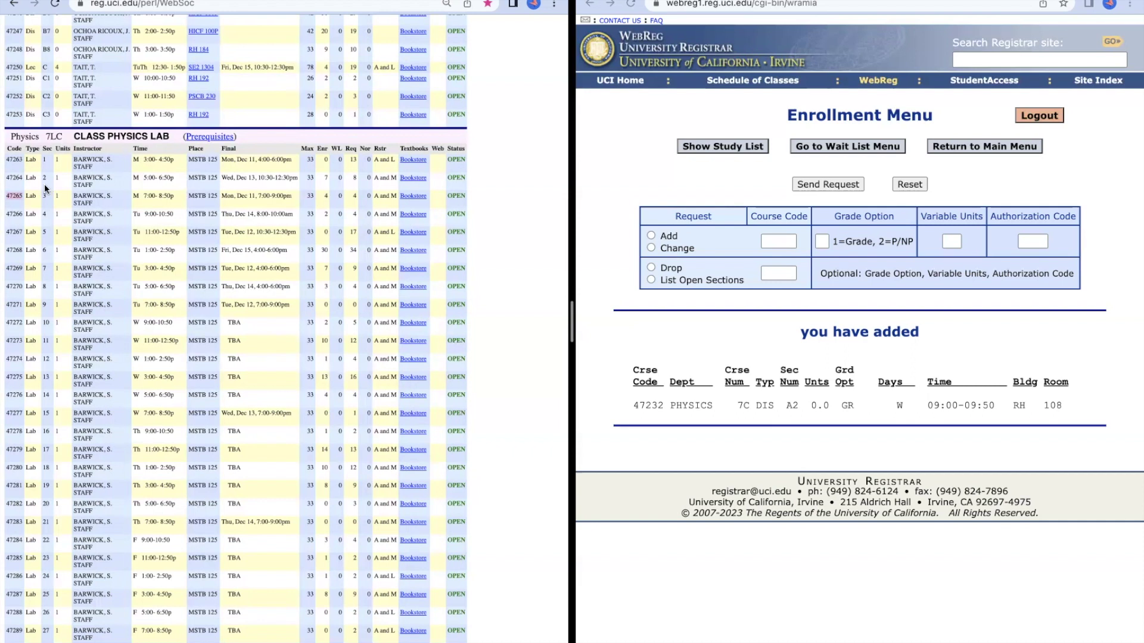
click(663, 250)
click(652, 235)
click(769, 242)
text(47265)
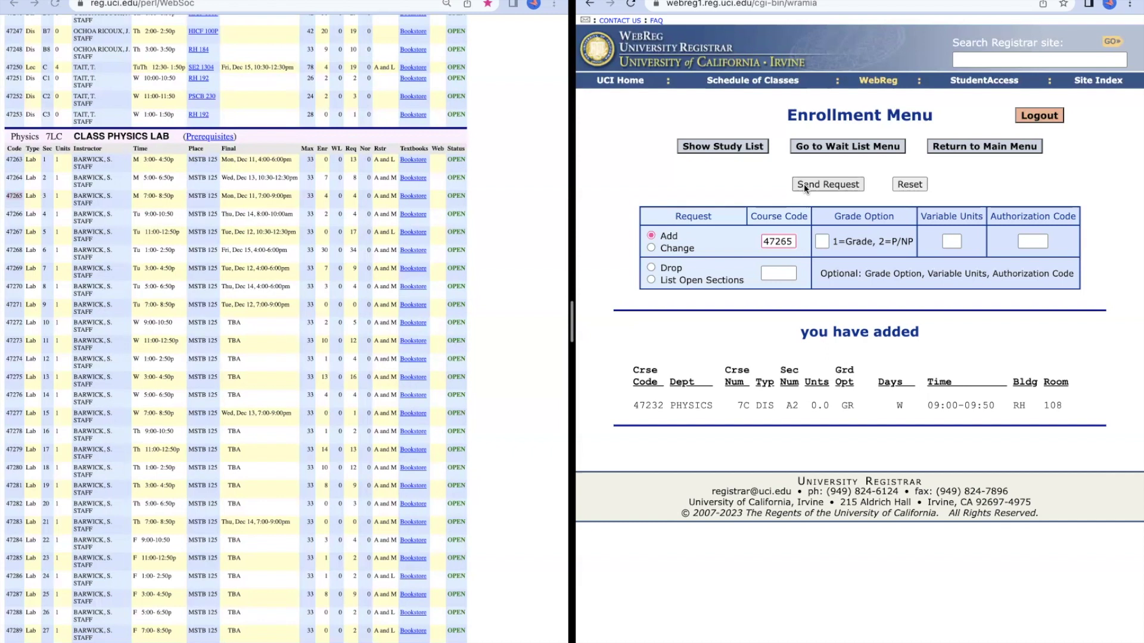
click(803, 184)
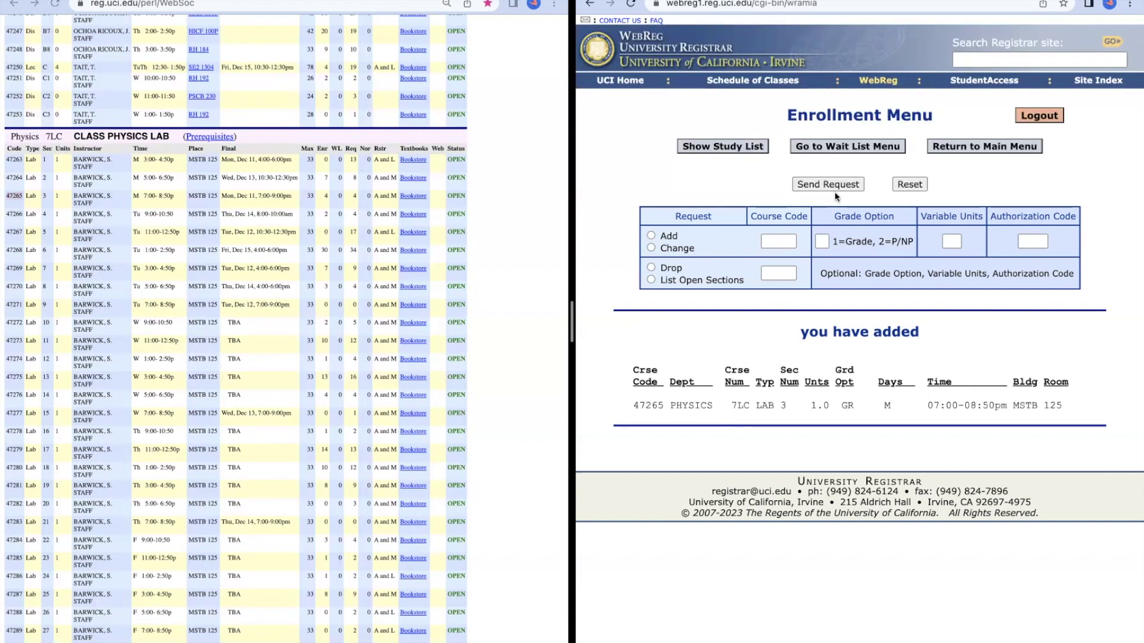
Step: Switch from enrollment to the Wait List Menu
click(838, 147)
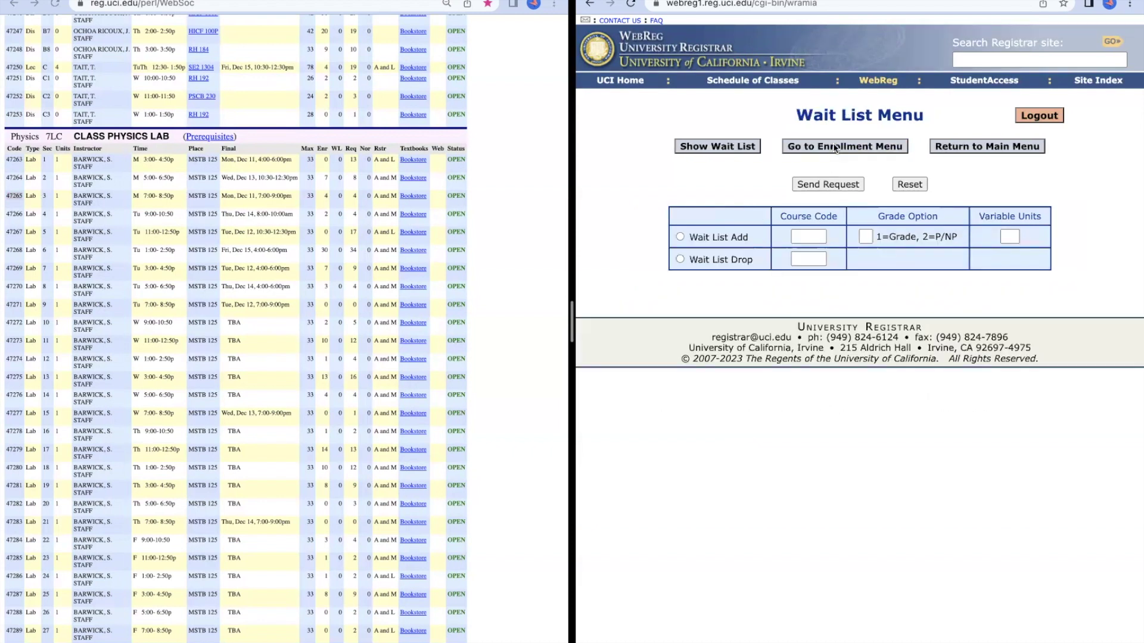